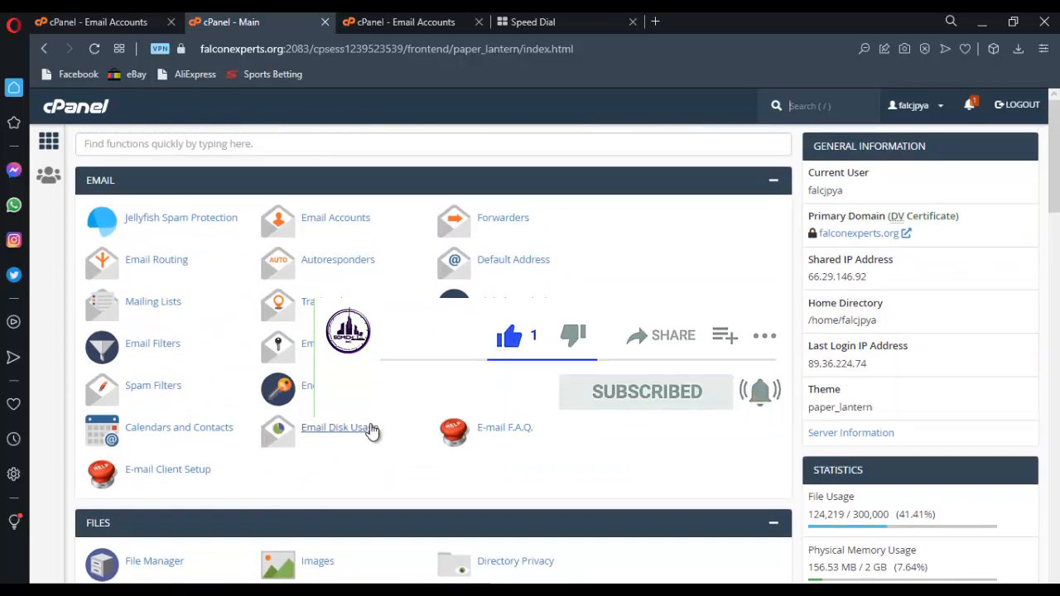
# Look over the Email, Files, Databases and Domains tools on the cPanel home page.
pyautogui.scroll(-5, 371, 429)
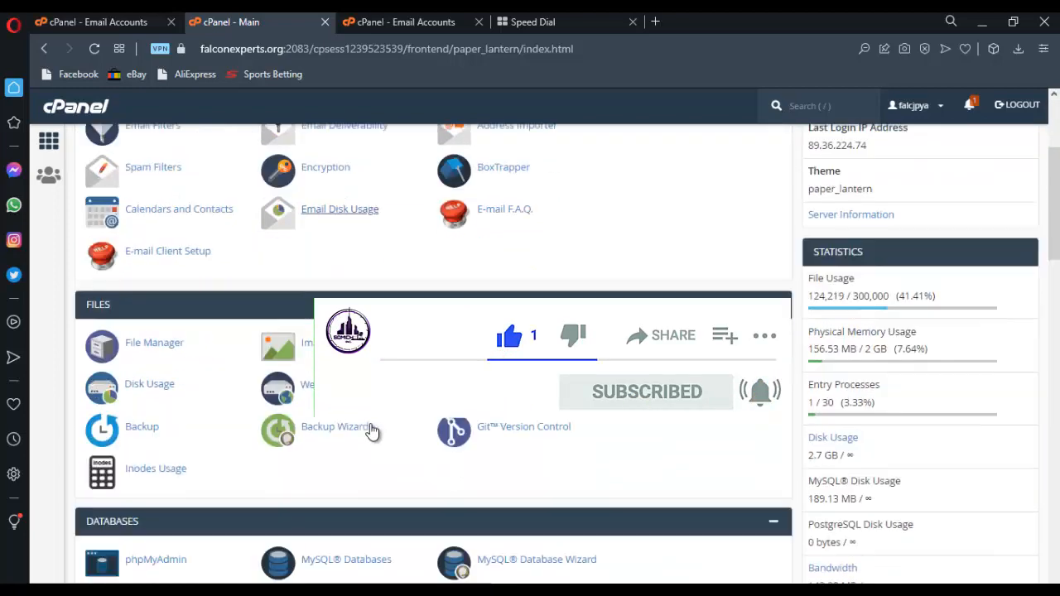
pyautogui.scroll(4, 371, 430)
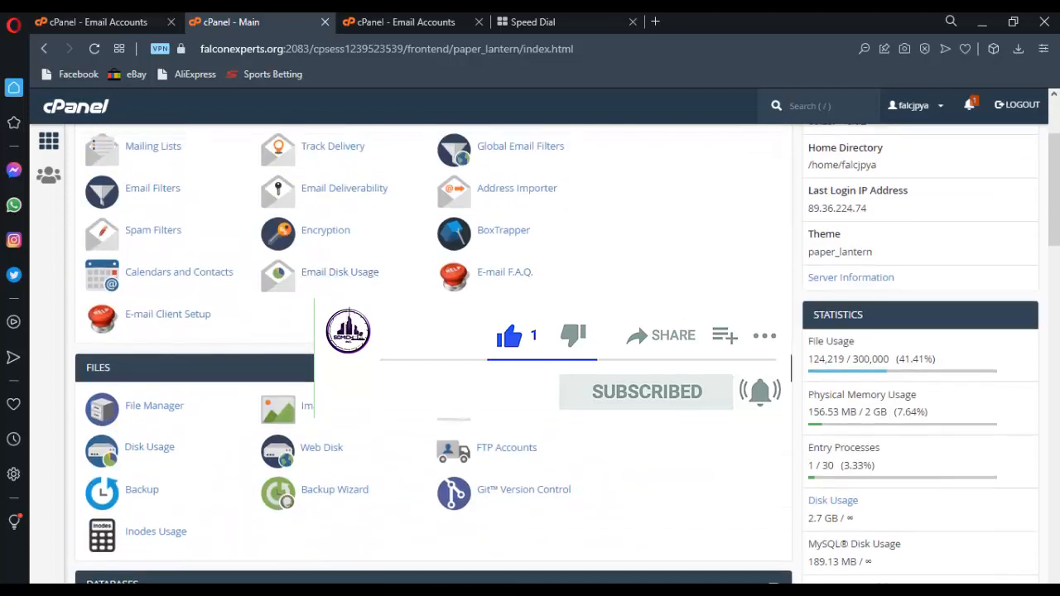
pyautogui.scroll(3, 370, 423)
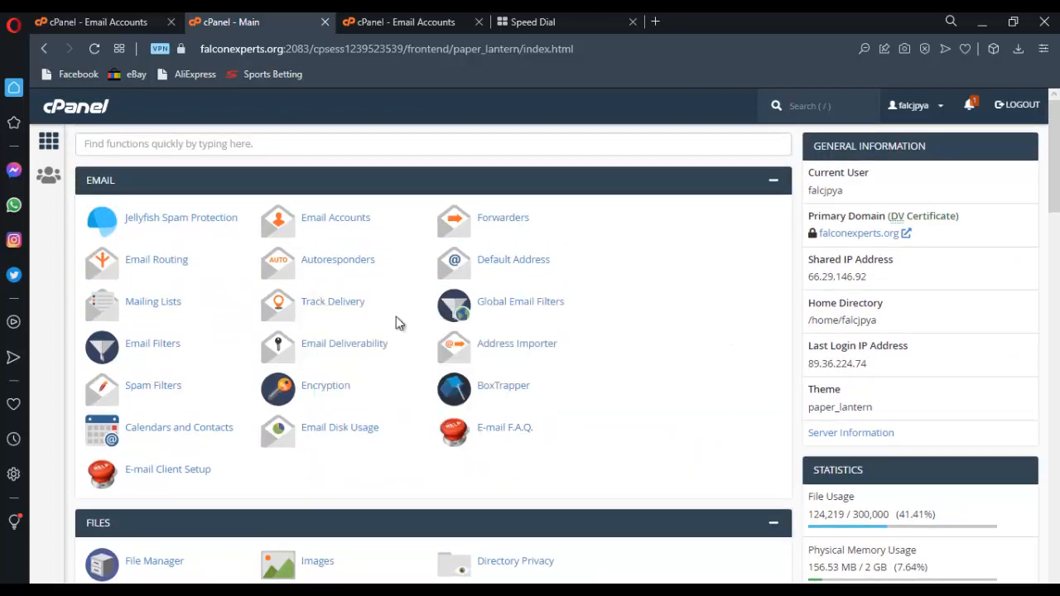
pyautogui.scroll(-10, 669, 356)
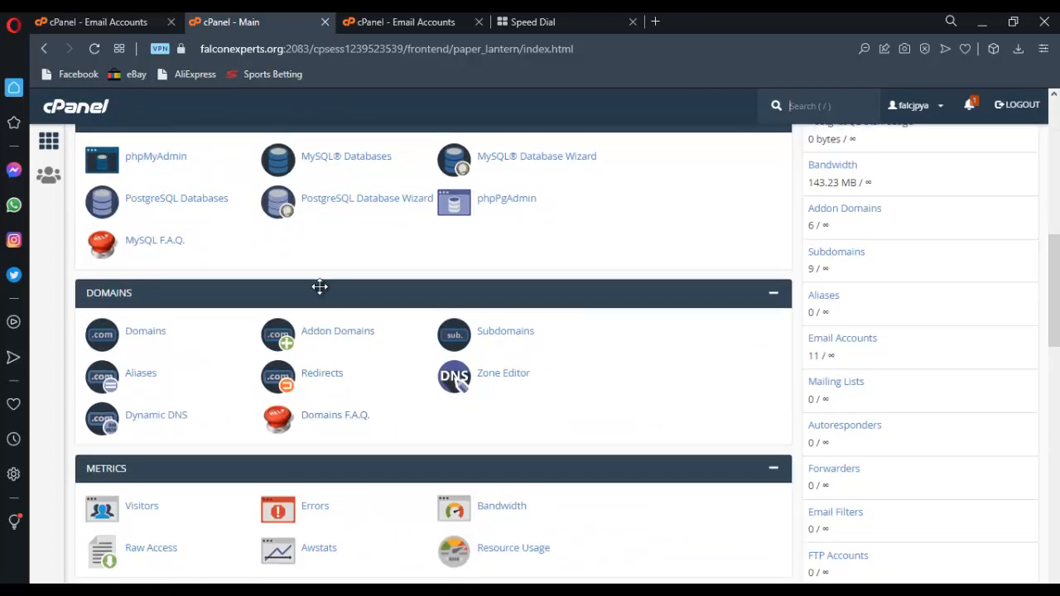
pyautogui.scroll(1, 376, 296)
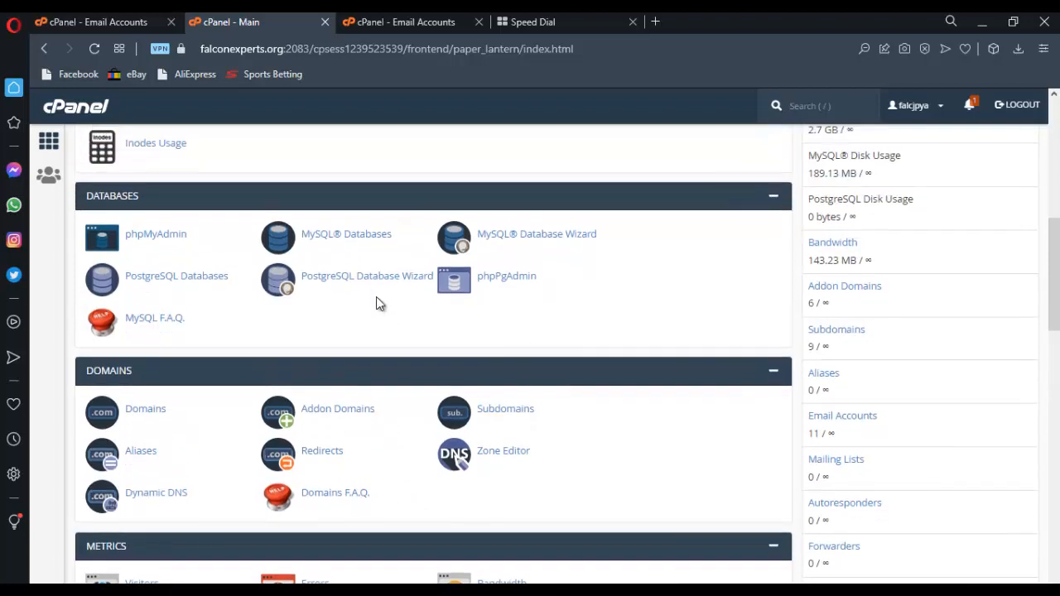
pyautogui.scroll(2, 377, 300)
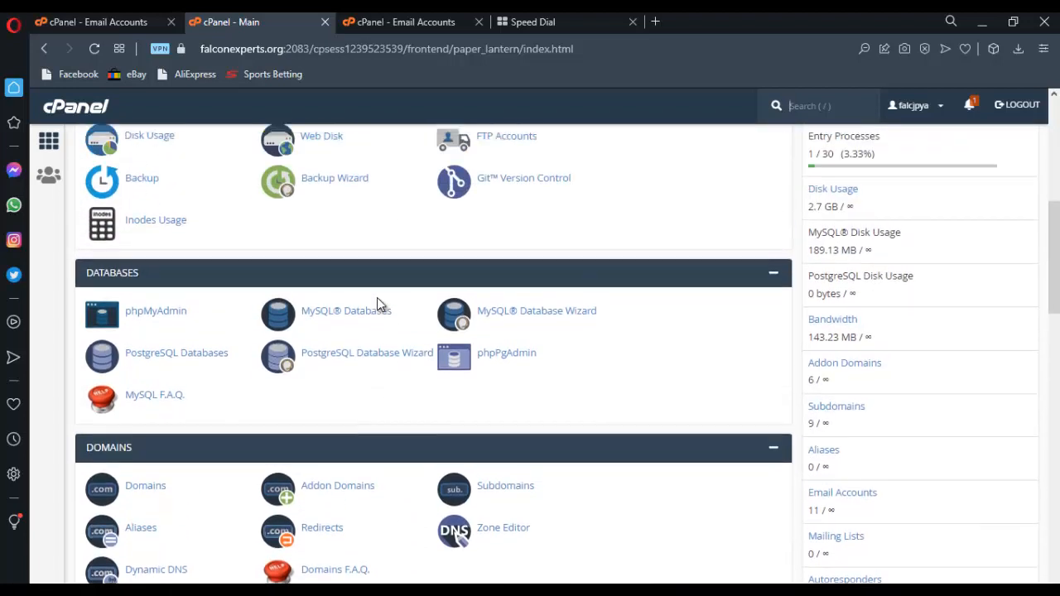
pyautogui.scroll(4, 377, 300)
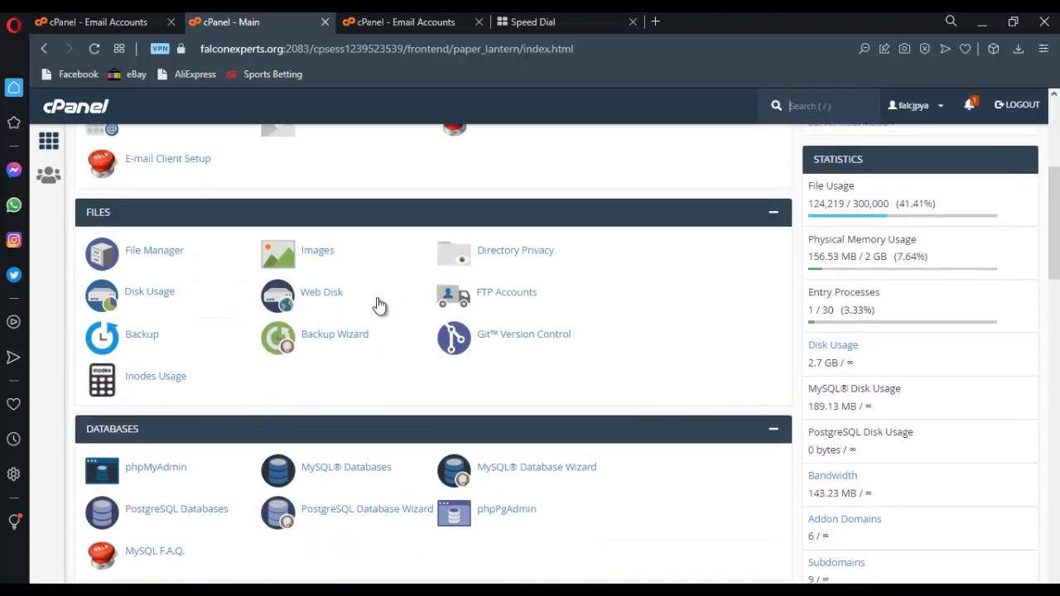
pyautogui.scroll(1, 377, 304)
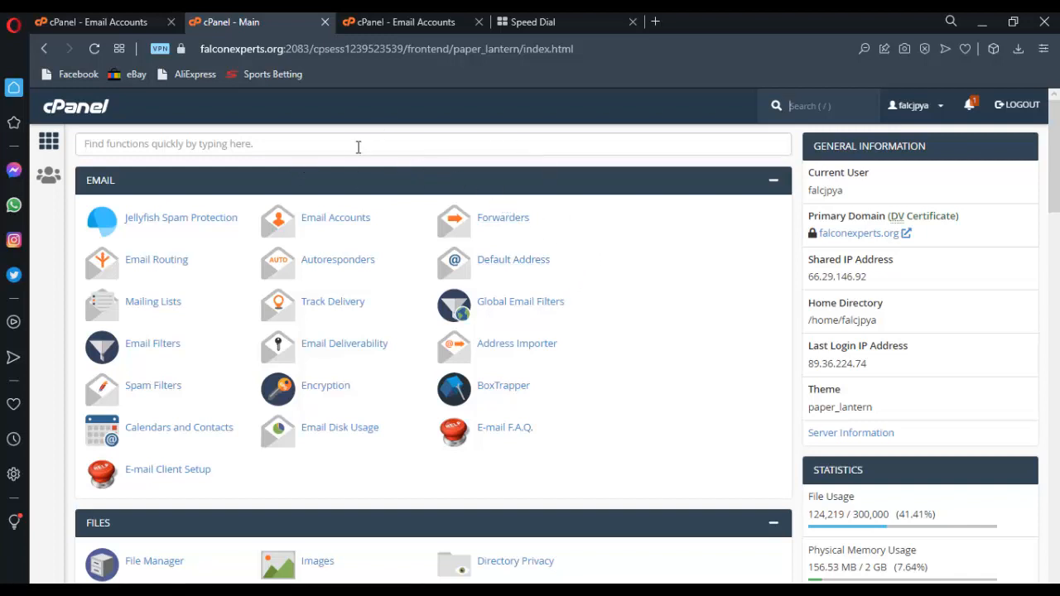
# Review the remaining home page sections, including Metrics, Security, Software, Advanced, Preferences and the Softaculous Apps Installer.
pyautogui.scroll(-5, 485, 362)
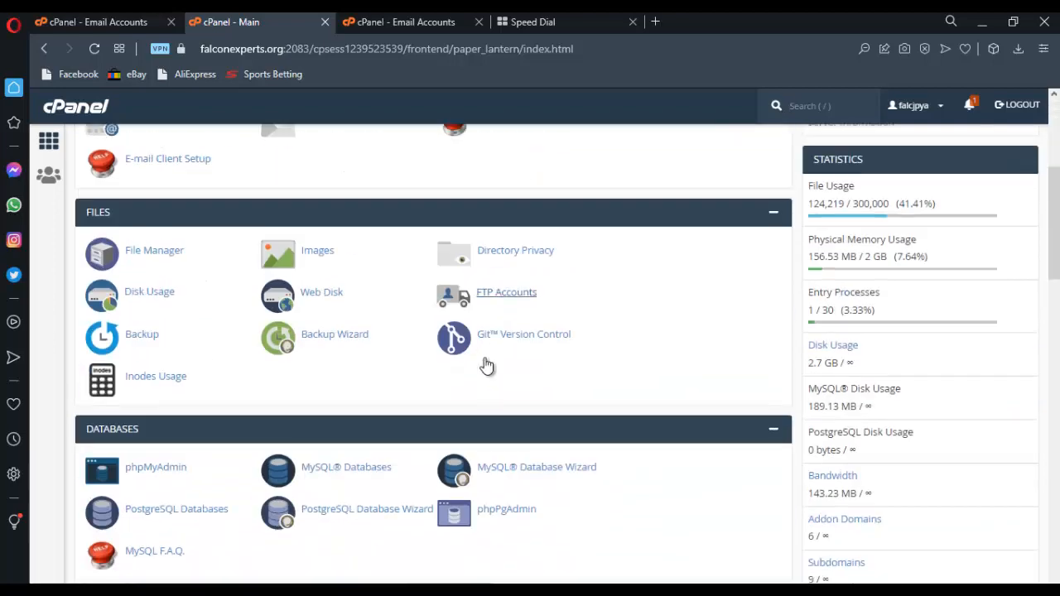
pyautogui.scroll(-7, 479, 363)
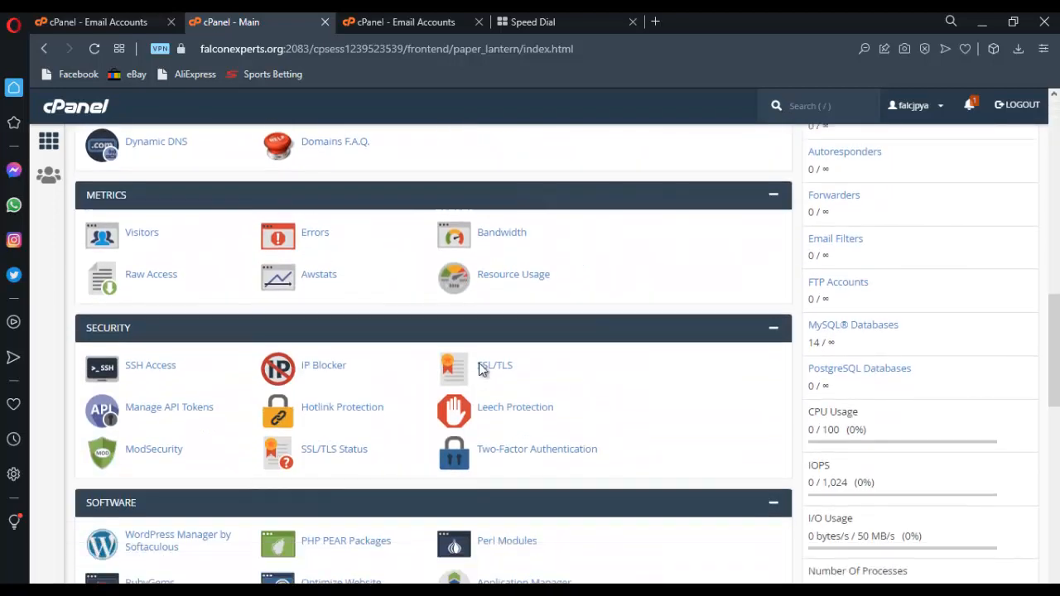
pyautogui.scroll(-4, 478, 363)
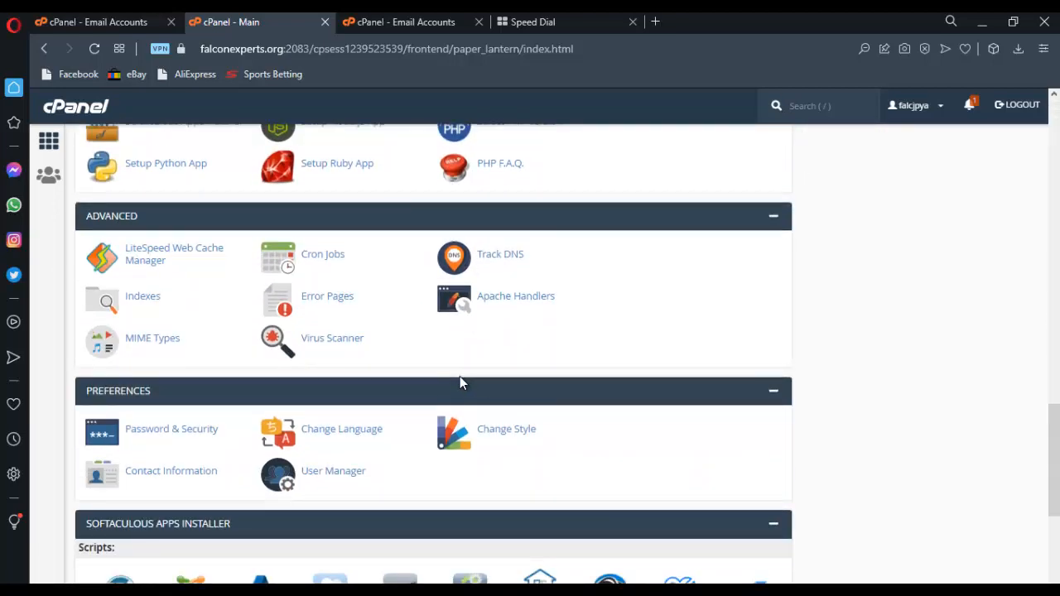
pyautogui.scroll(-3, 387, 453)
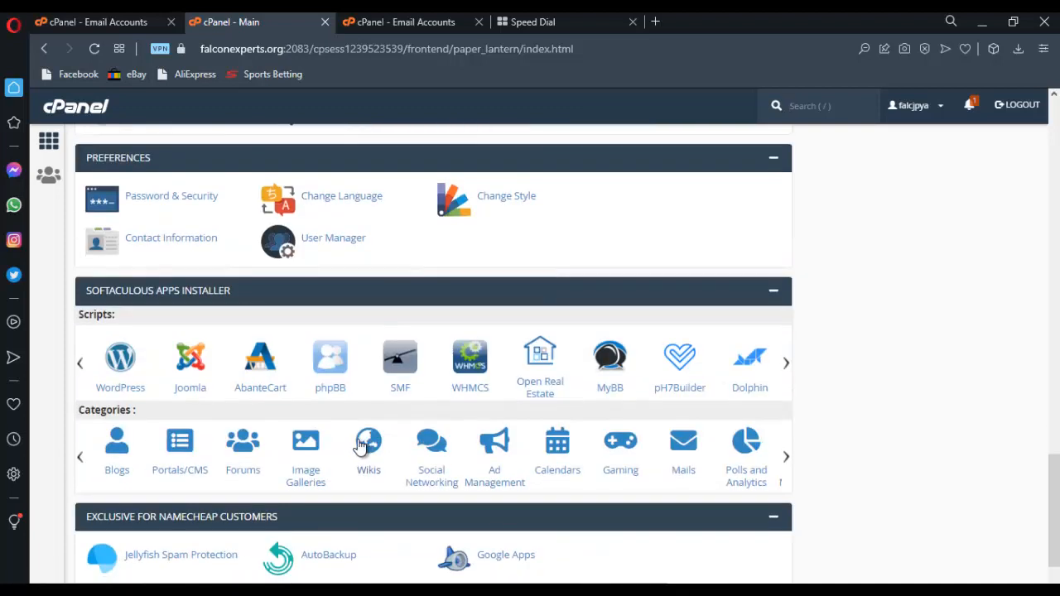
pyautogui.scroll(2, 265, 402)
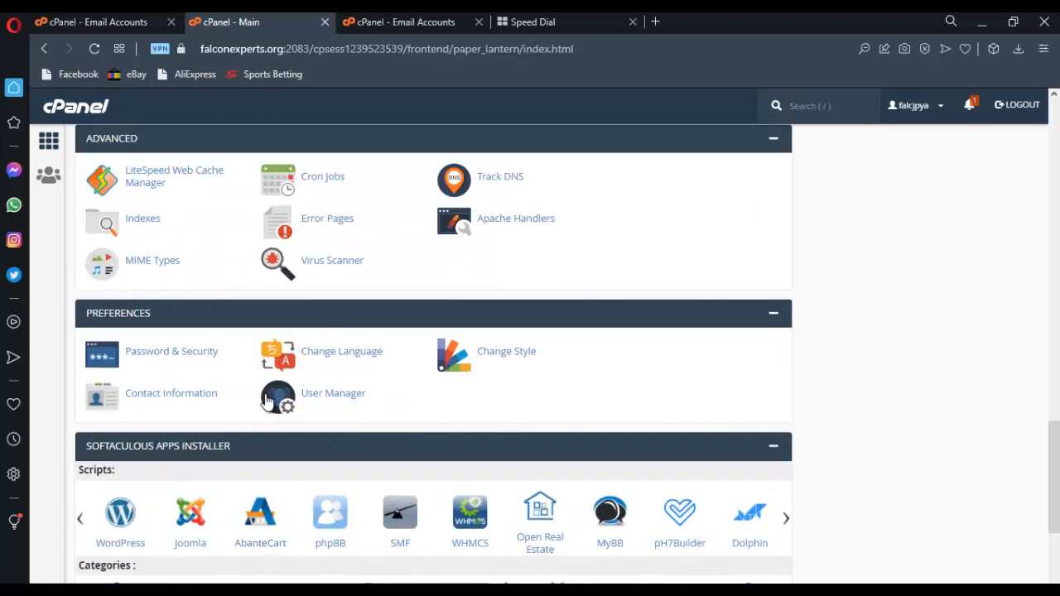
pyautogui.scroll(3, 240, 380)
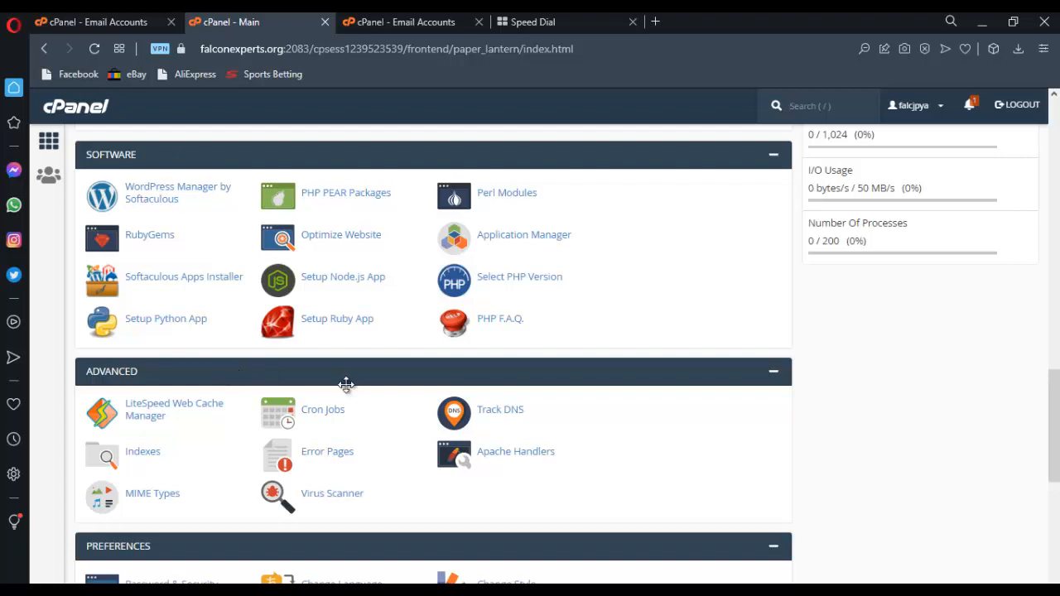
pyautogui.scroll(1, 366, 399)
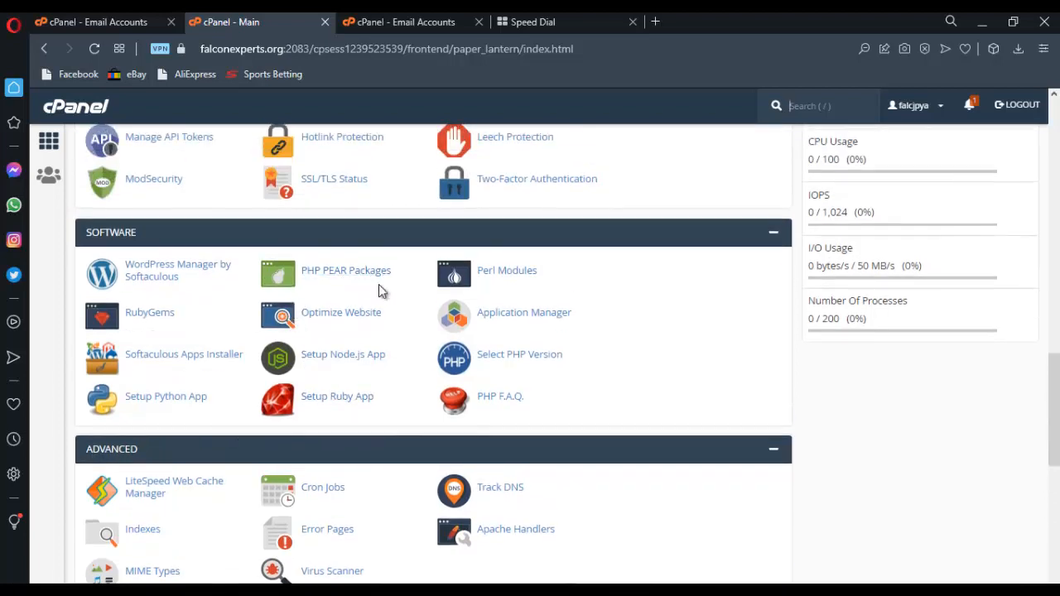
pyautogui.scroll(1, 378, 284)
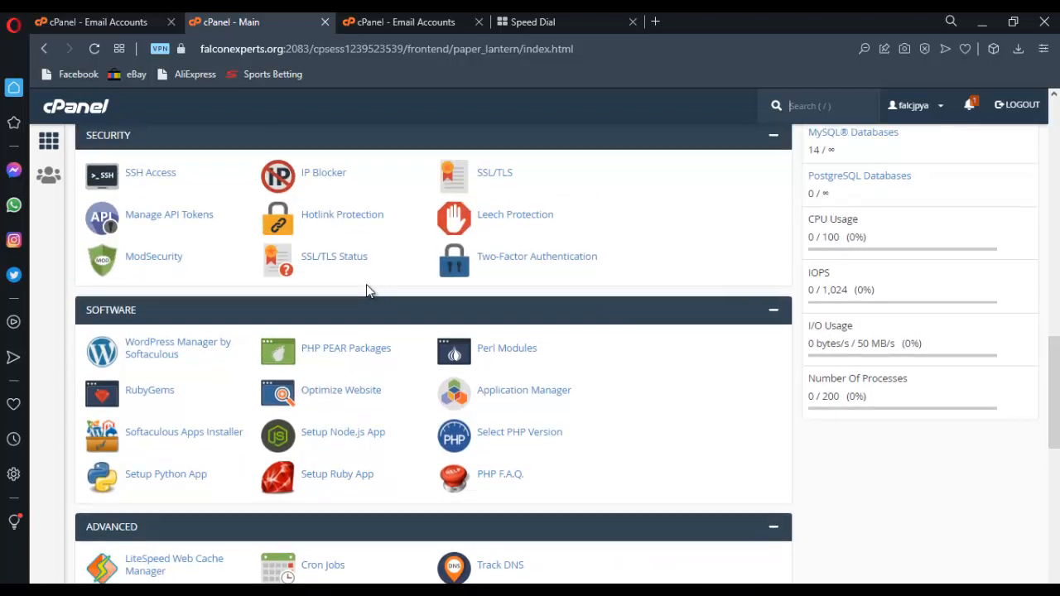
pyautogui.scroll(2, 353, 284)
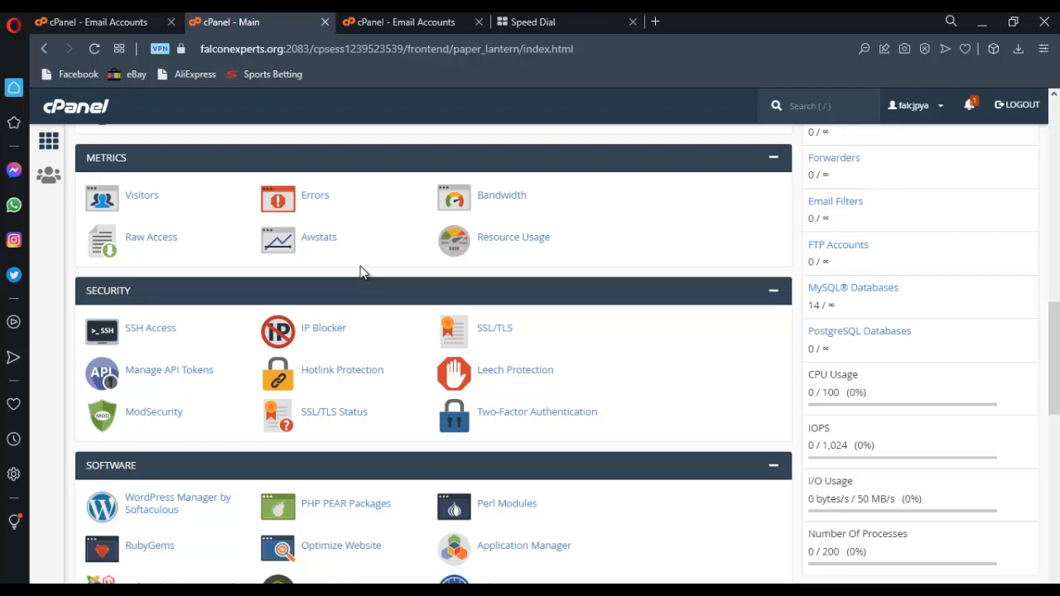
pyautogui.scroll(3, 362, 274)
pyautogui.scroll(8, 362, 279)
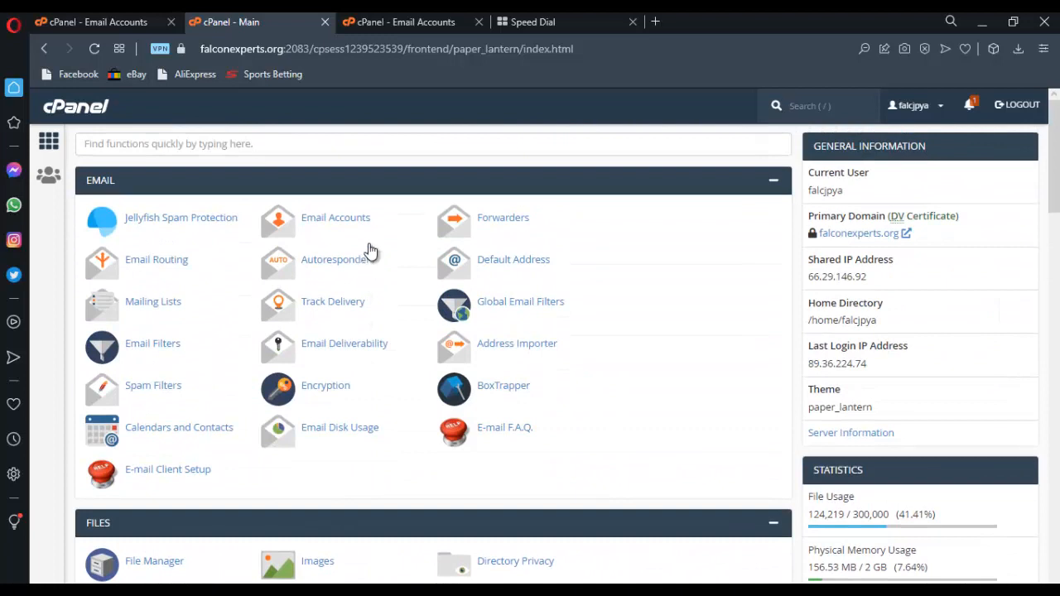
# Search the cPanel functions for "name" and open Namecheap SSL.
pyautogui.click(341, 144)
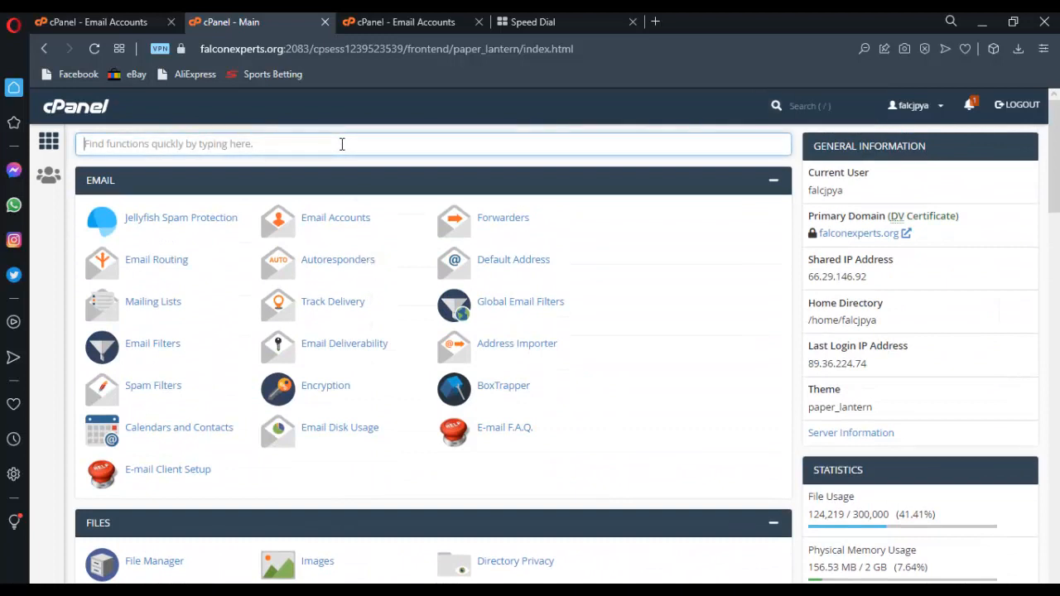
pyautogui.write('name')
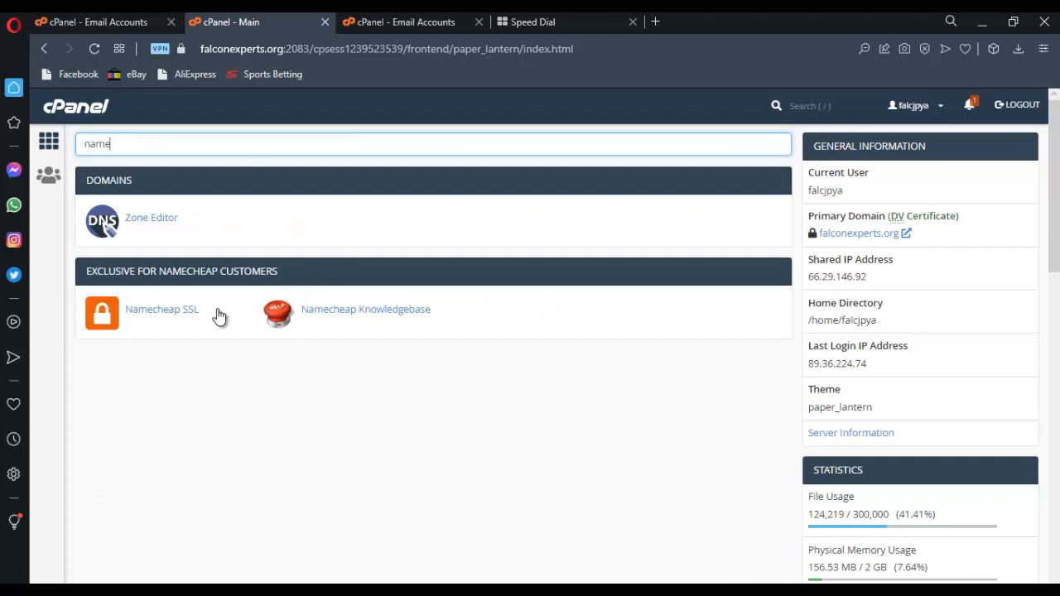
pyautogui.click(171, 319)
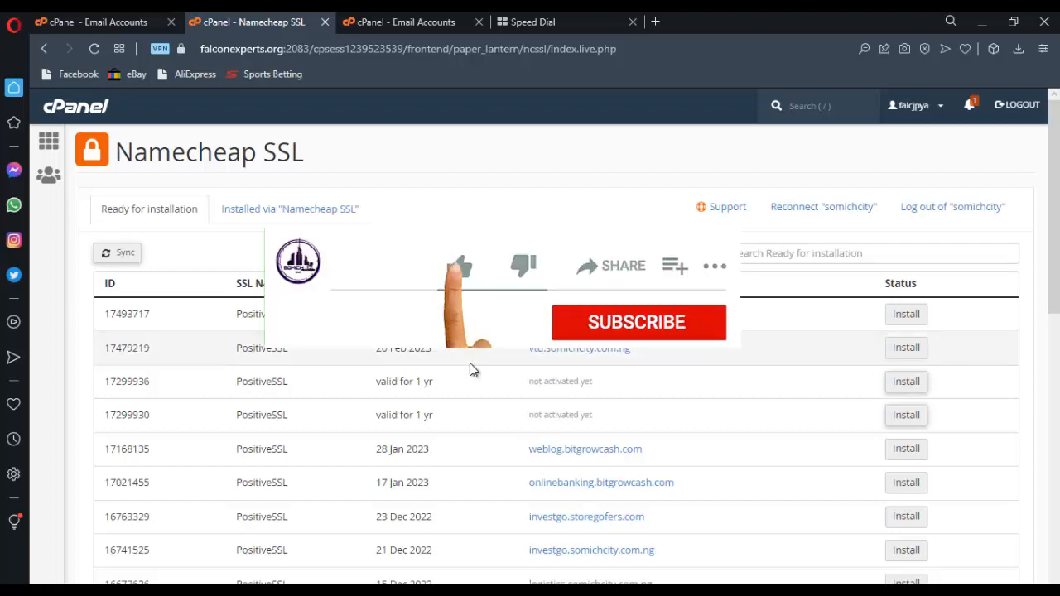
# Examine the list of SSL certificates ready for installation, checking their expiry dates, domains and statuses.
pyautogui.scroll(-2, 416, 377)
pyautogui.scroll(-6, 590, 351)
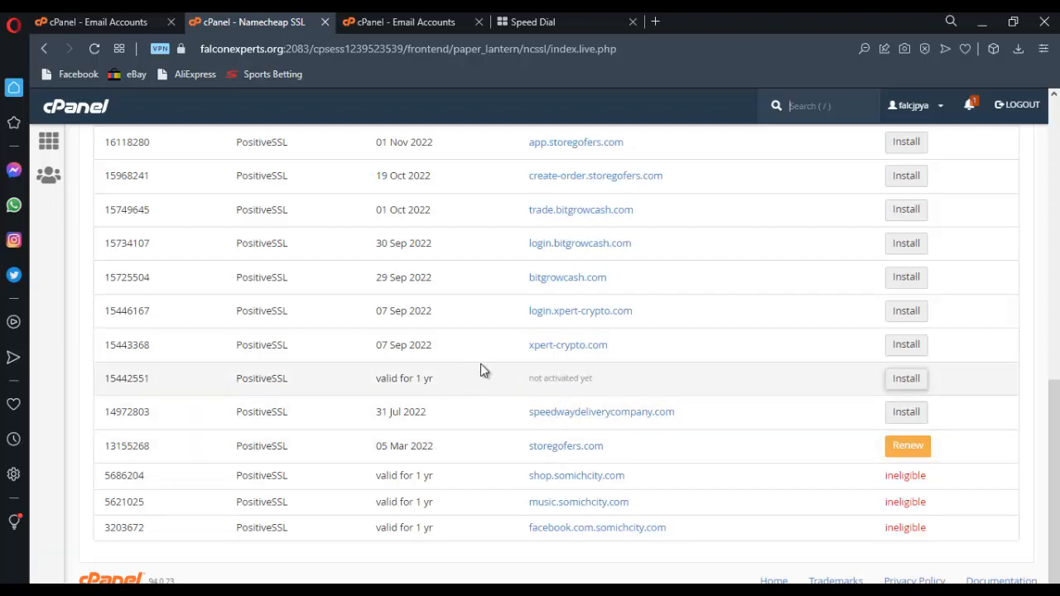
pyautogui.scroll(3, 495, 362)
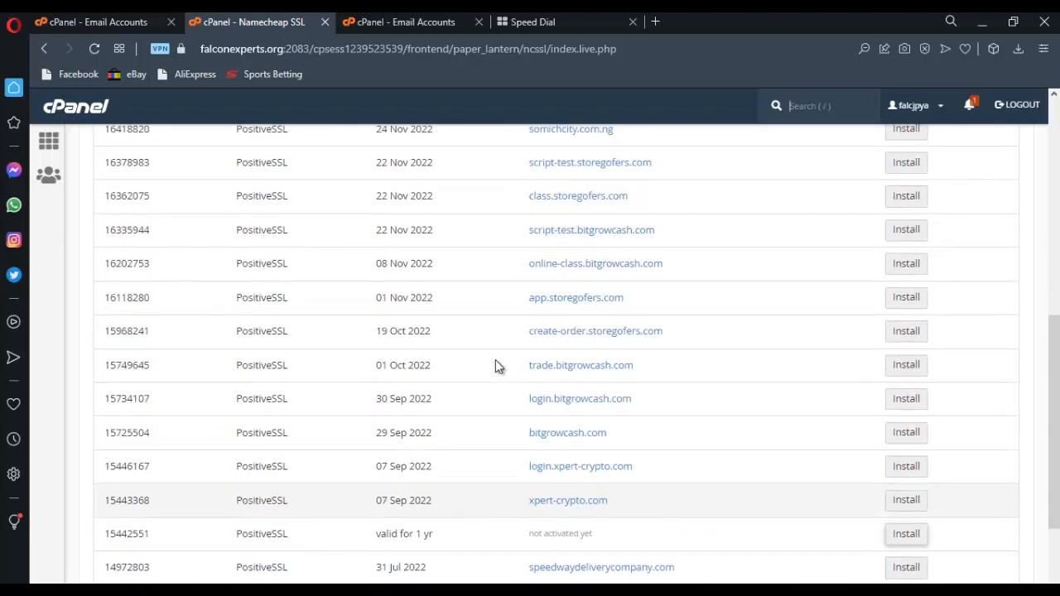
pyautogui.scroll(1, 495, 367)
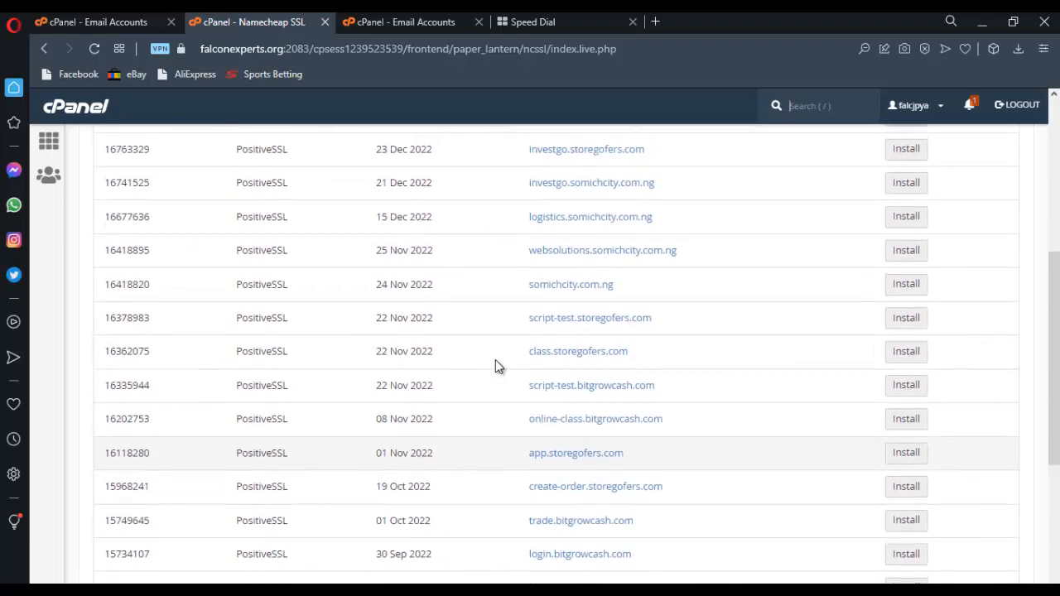
pyautogui.scroll(1, 495, 367)
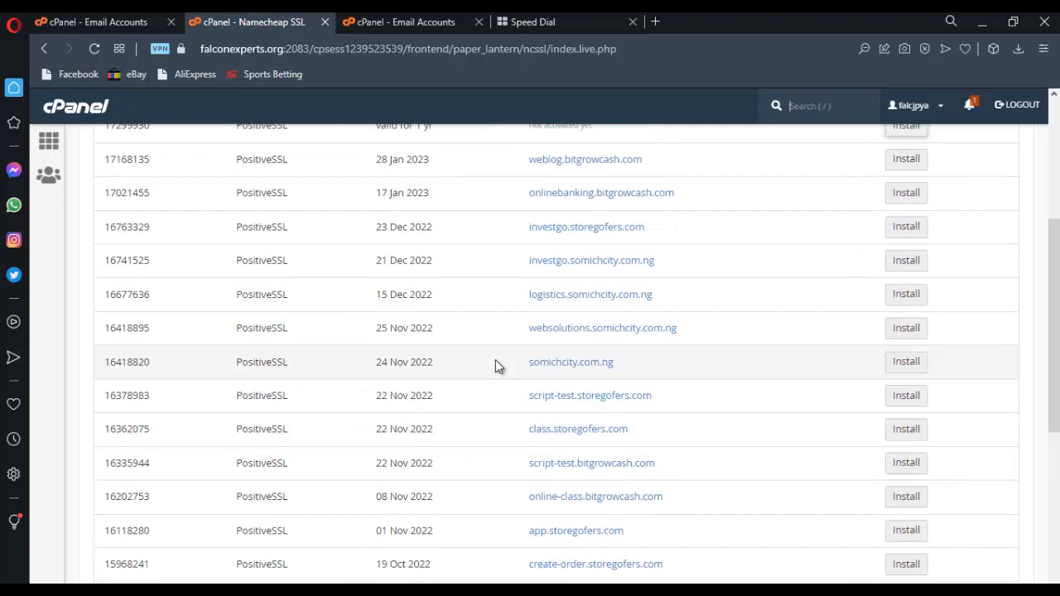
pyautogui.scroll(4, 495, 367)
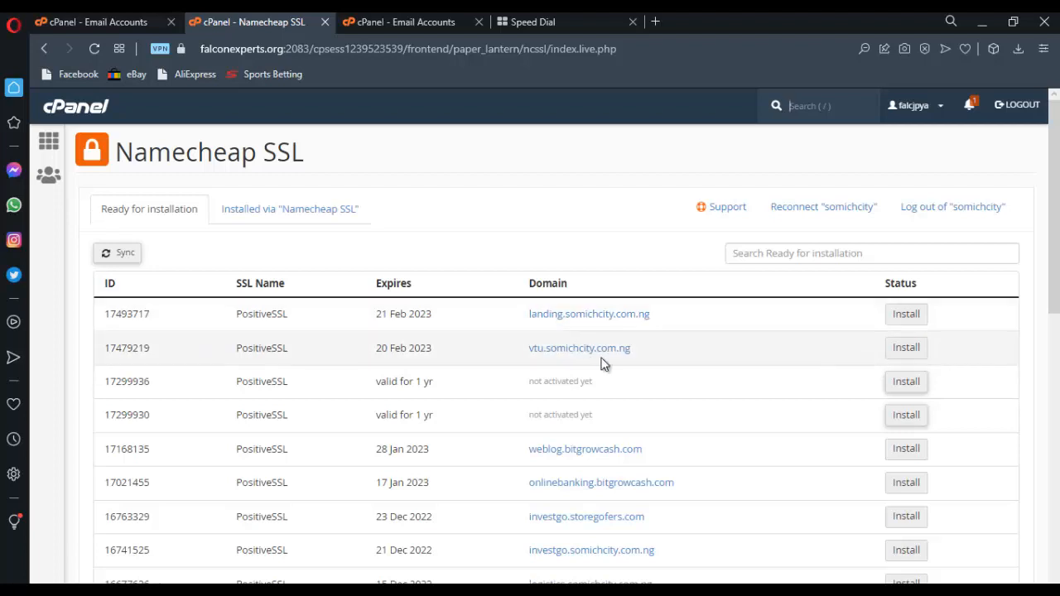
# Start installing the PositiveSSL certificate listed for weblog.bitgrowcash.com.
pyautogui.scroll(-1, 558, 393)
pyautogui.scroll(-1, 634, 372)
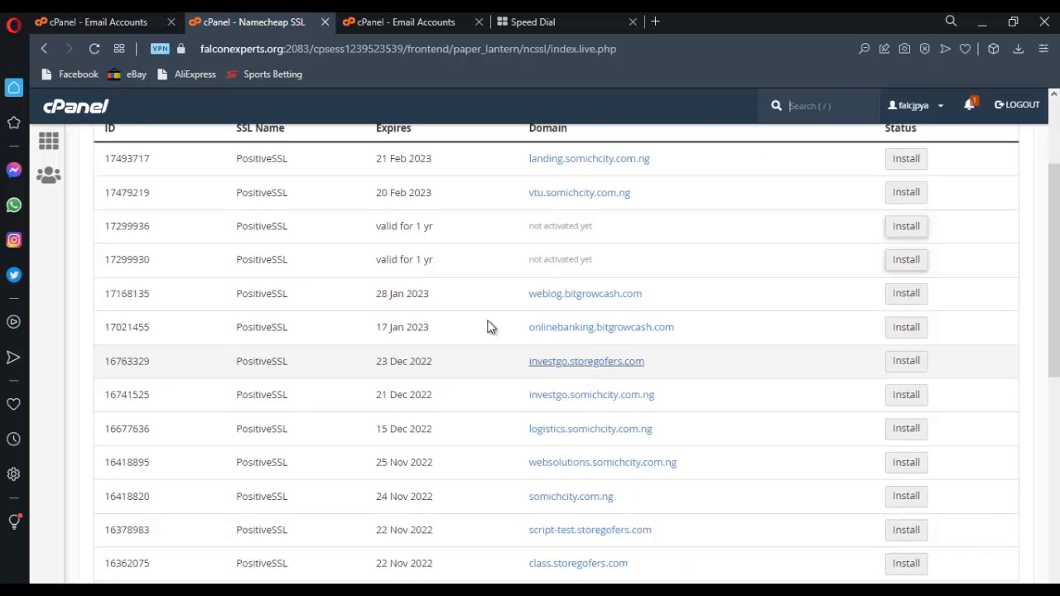
pyautogui.click(899, 295)
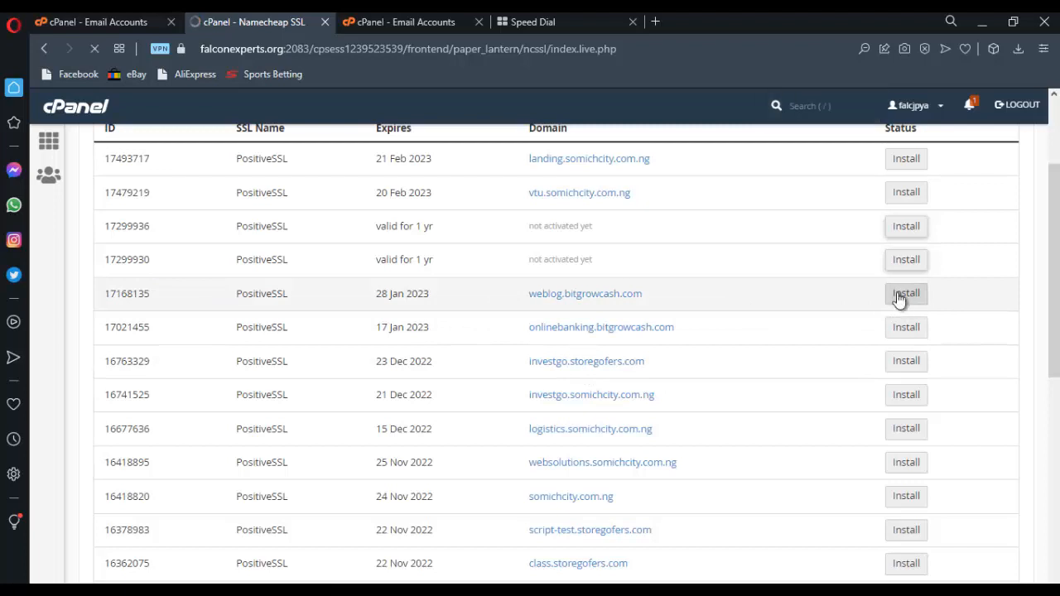
pyautogui.scroll(1, 898, 298)
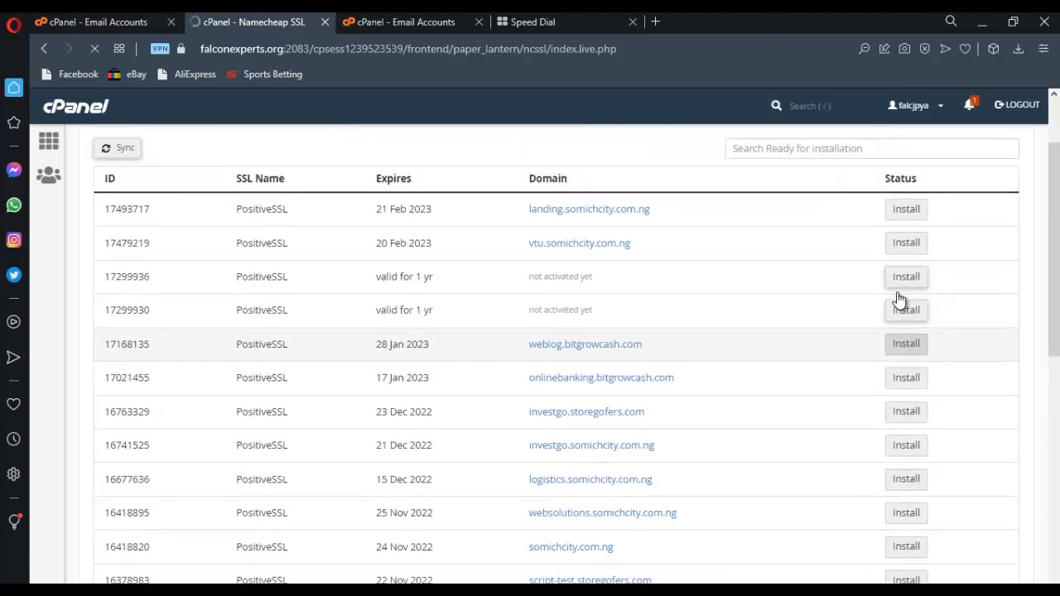
pyautogui.scroll(-1, 895, 298)
pyautogui.scroll(2, 895, 299)
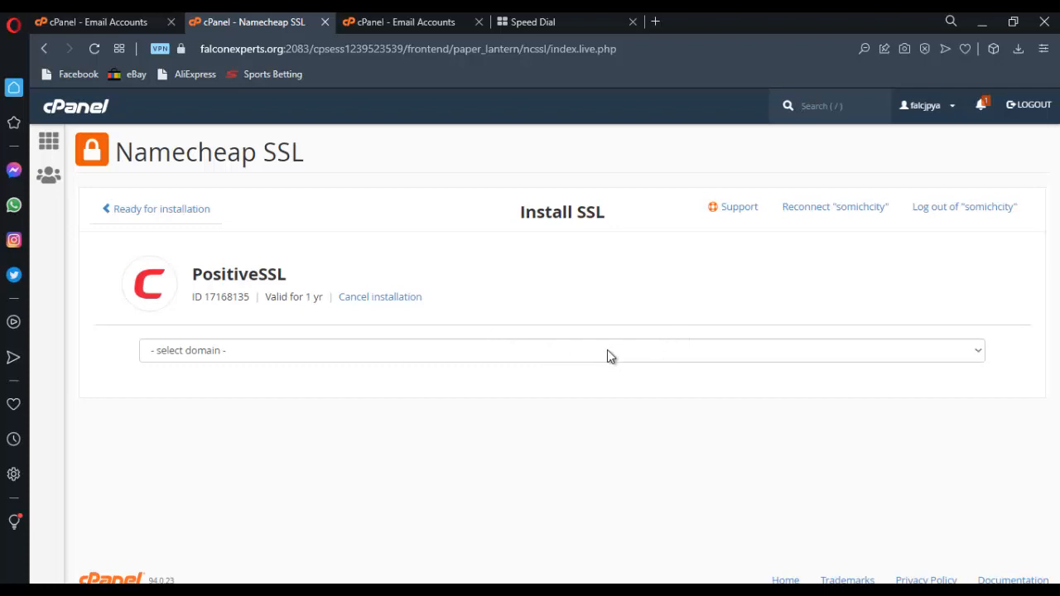
# Choose speedwaydeliverycompany.com as the certificate's domain, keep the prefilled admin e-mail, and install the certificate.
pyautogui.click(979, 352)
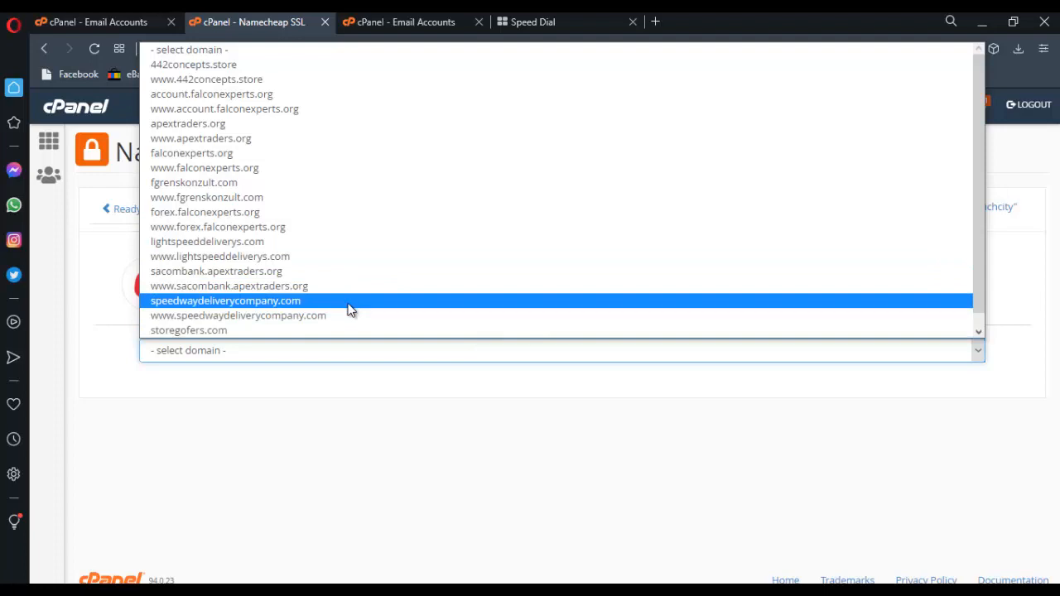
pyautogui.click(273, 303)
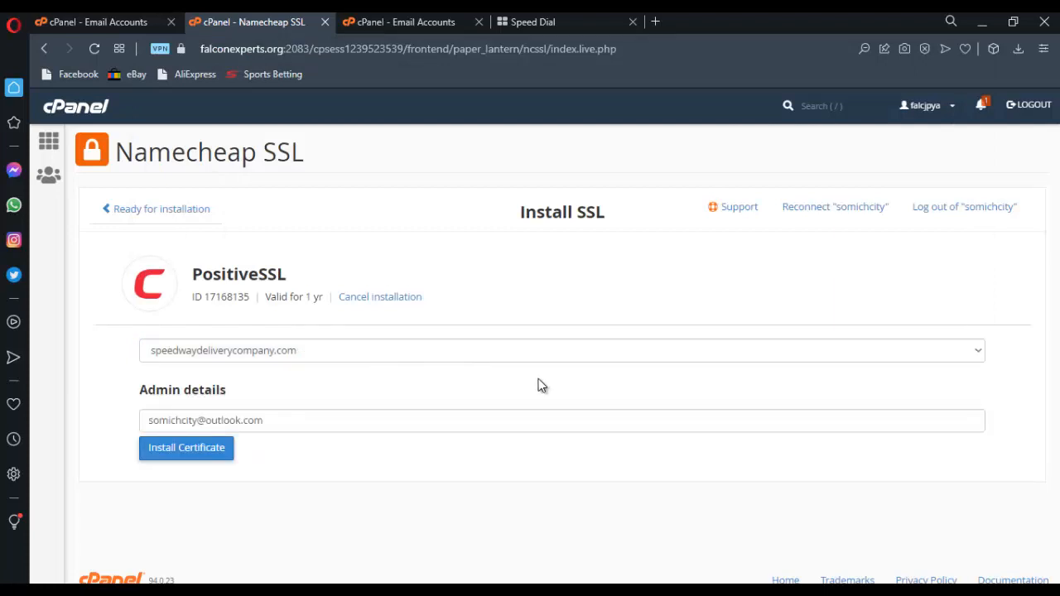
pyautogui.click(307, 423)
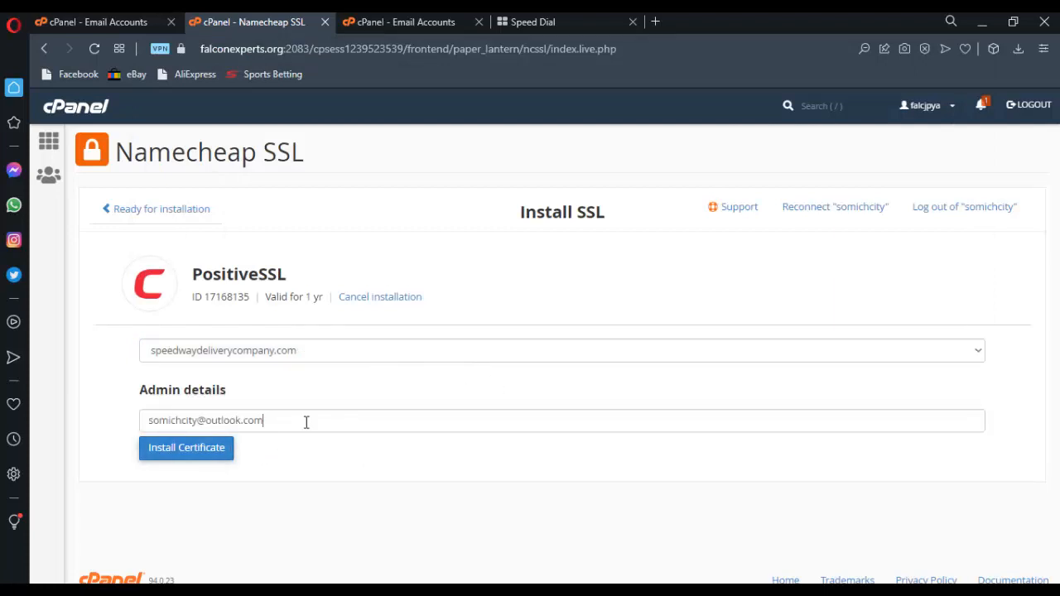
pyautogui.click(199, 455)
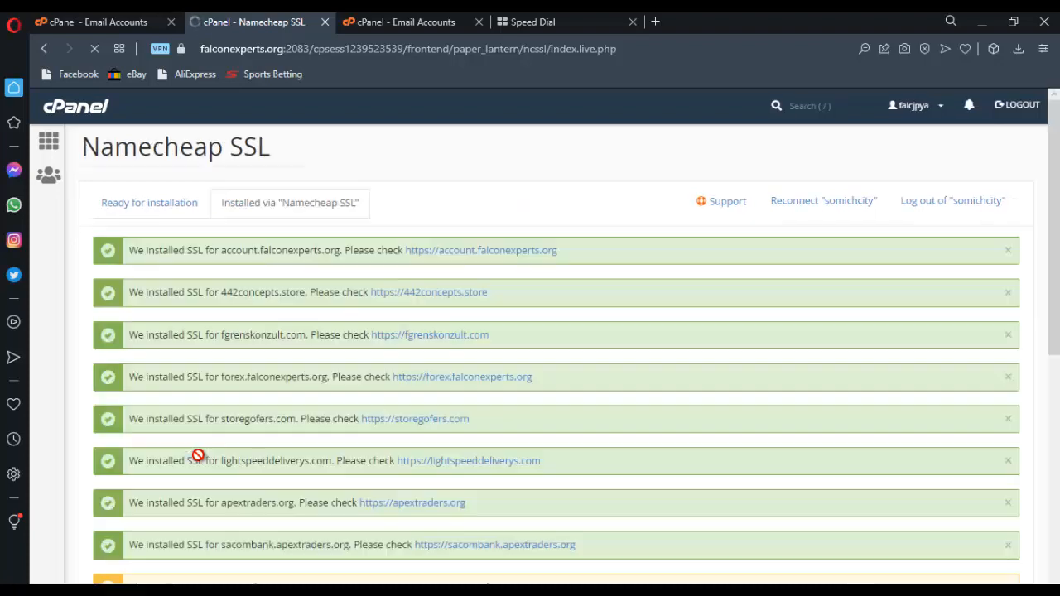
pyautogui.scroll(-1, 442, 414)
pyautogui.scroll(-3, 441, 414)
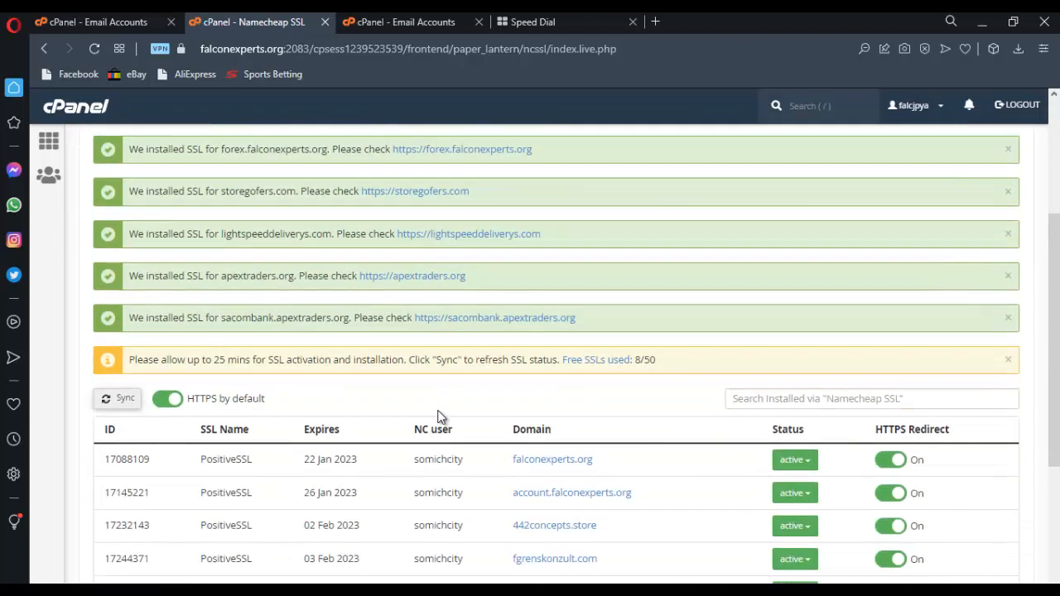
# Sync the certificates installed via Namecheap SSL to refresh their activation and installation status.
pyautogui.scroll(1, 441, 416)
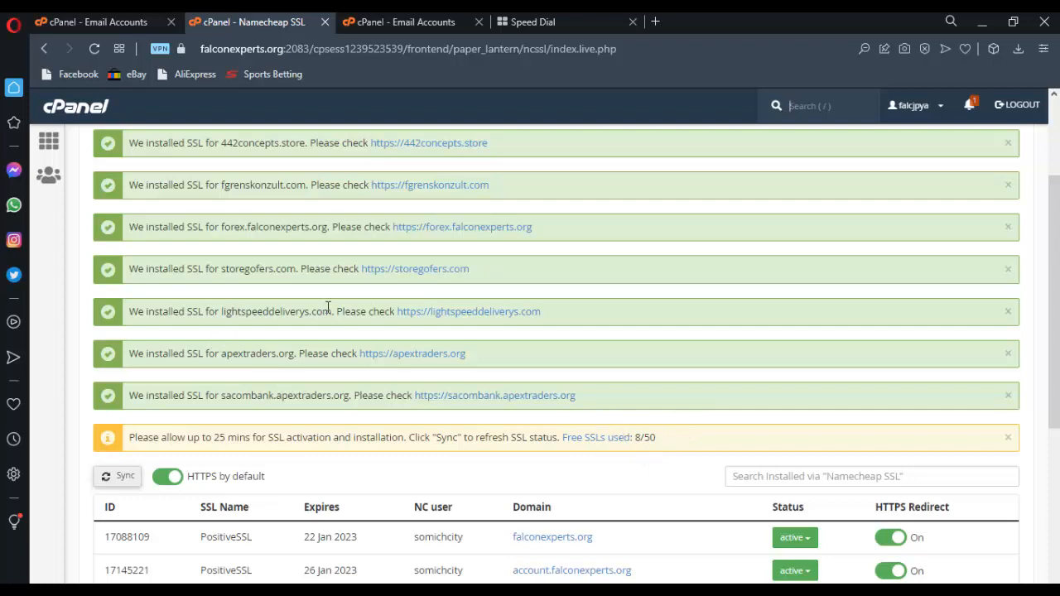
pyautogui.scroll(2, 107, 298)
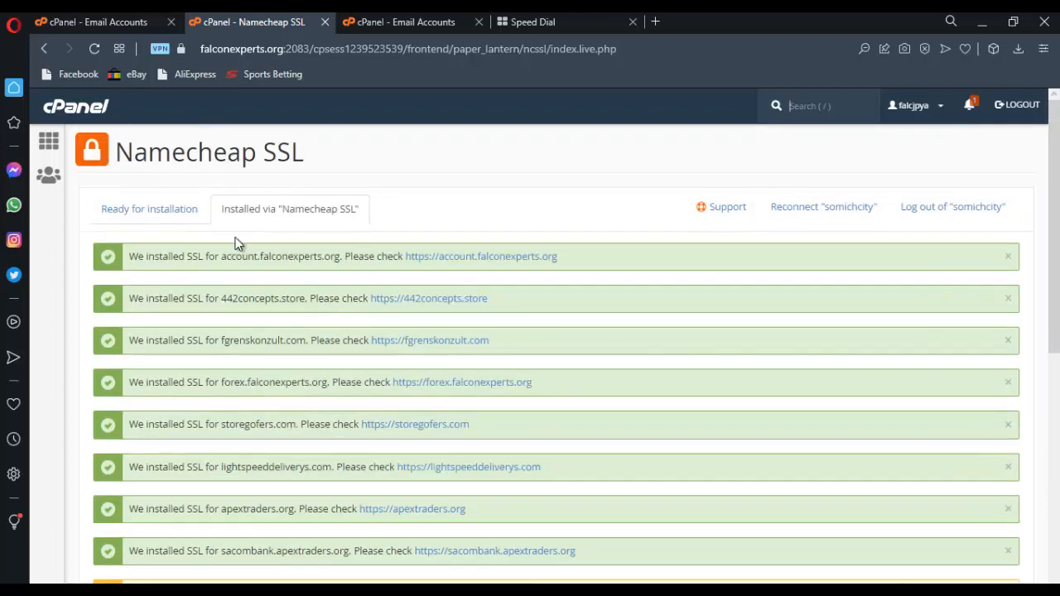
pyautogui.scroll(-1, 575, 290)
pyautogui.scroll(-3, 563, 305)
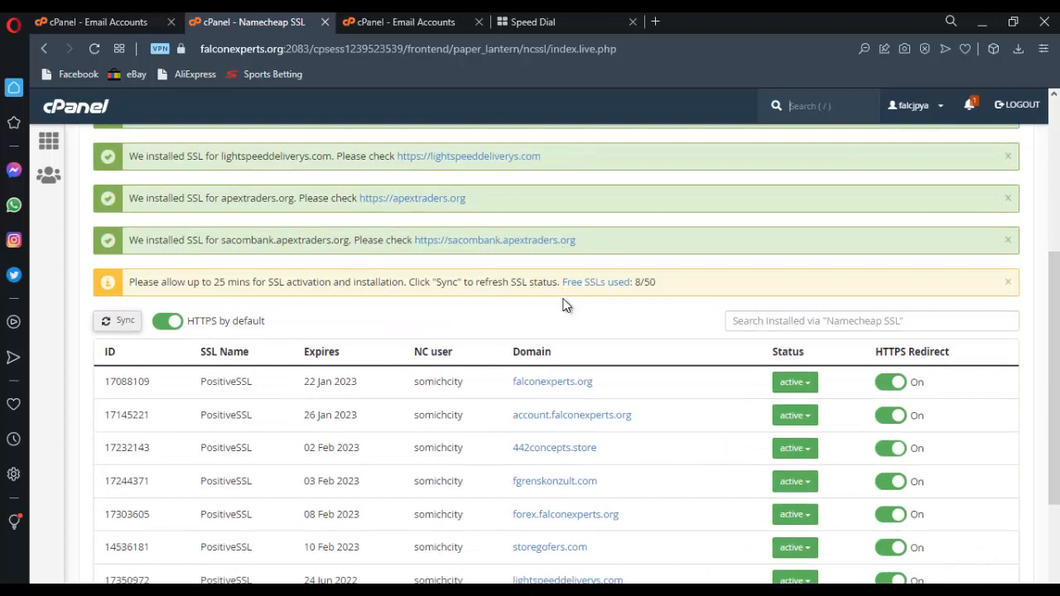
pyautogui.scroll(-3, 568, 319)
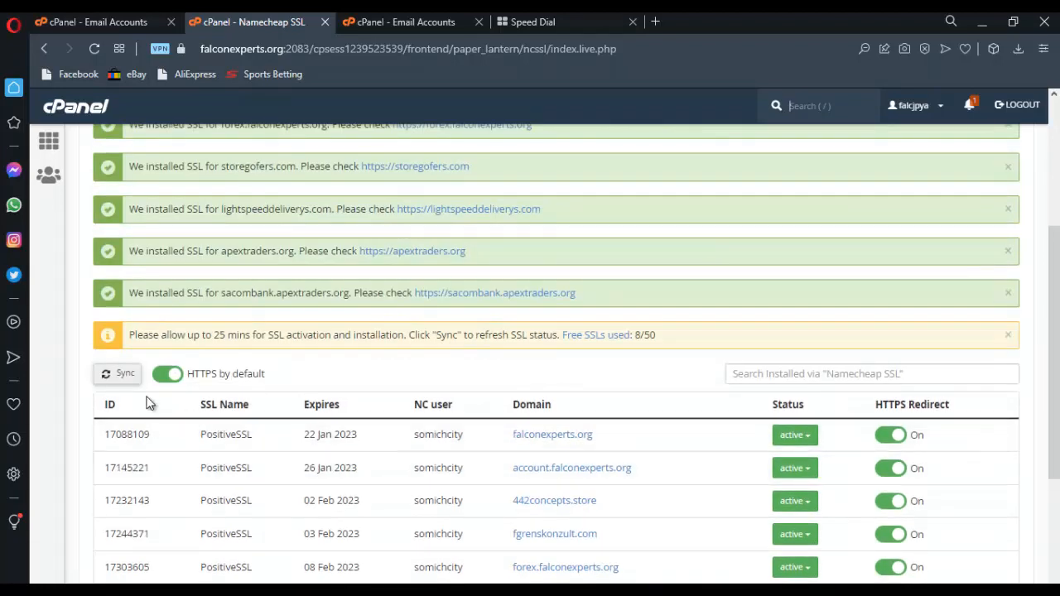
pyautogui.click(119, 373)
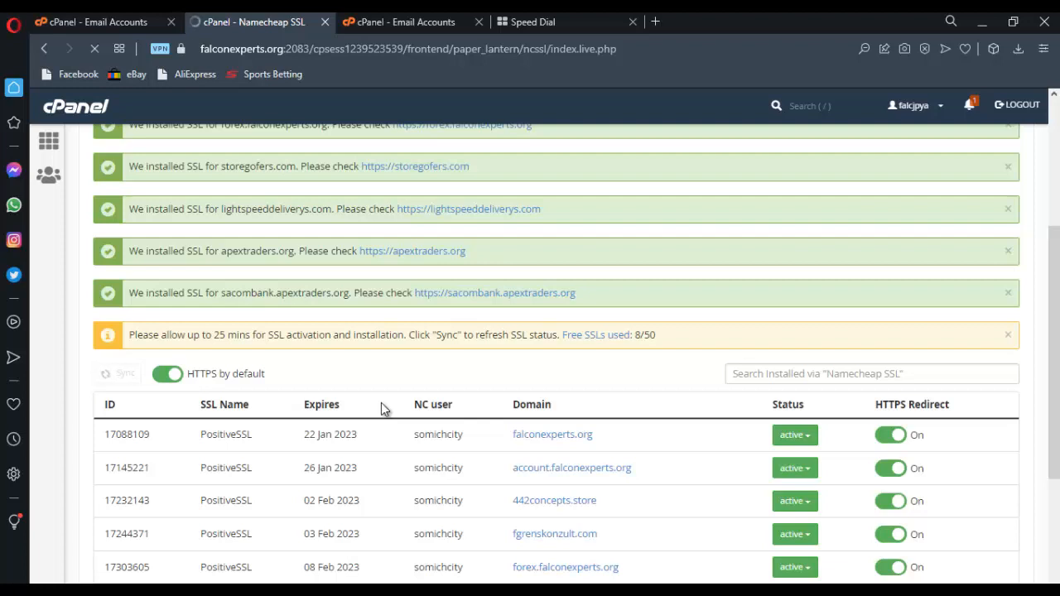
# Check the installed certificates list and the installation notices for the status of the speedwaydeliverycompany.com certificate.
pyautogui.scroll(-3, 381, 404)
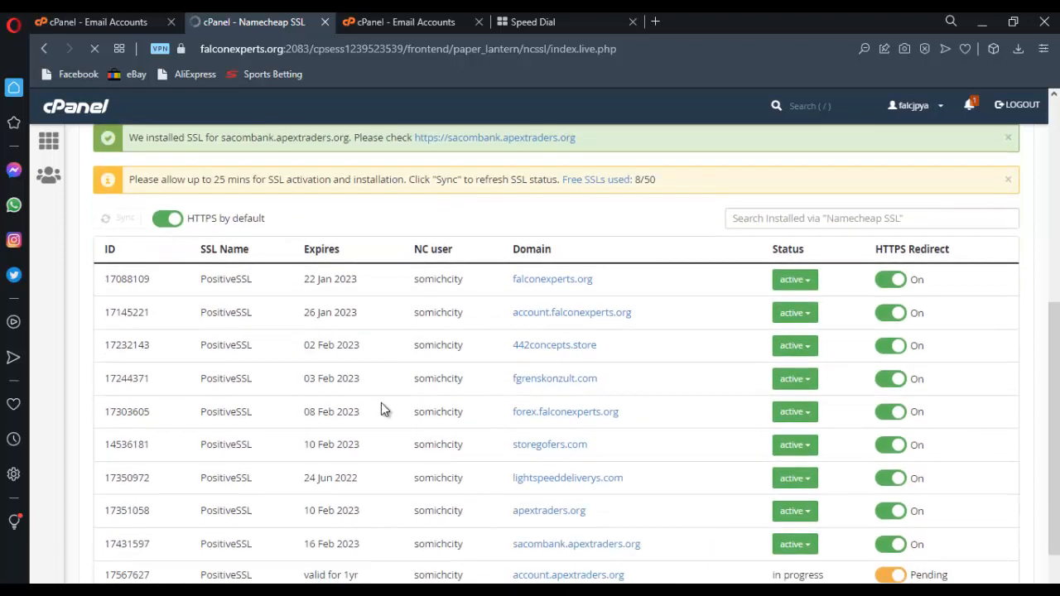
pyautogui.scroll(8, 381, 409)
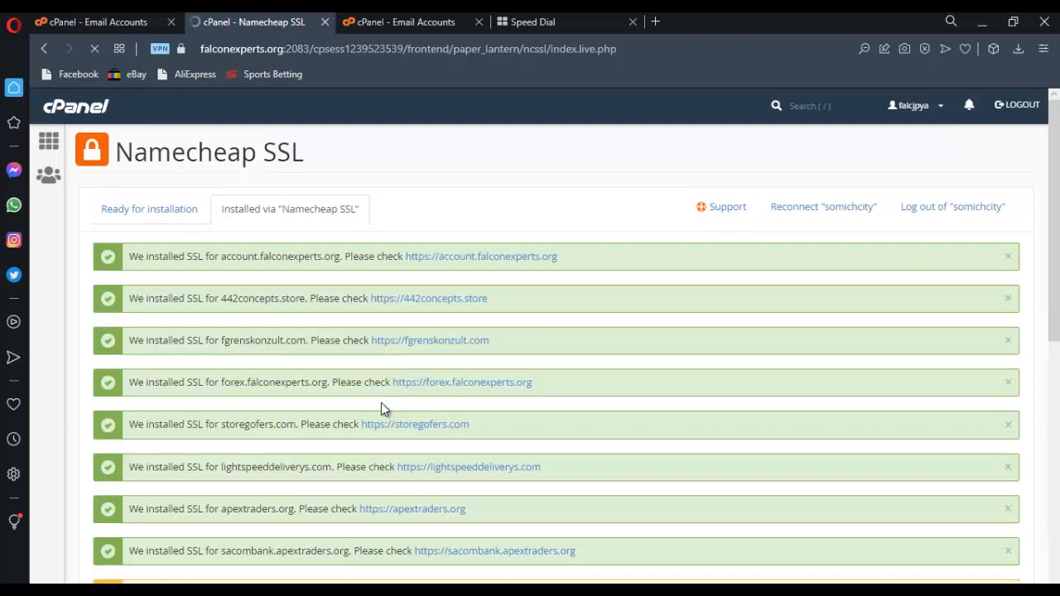
pyautogui.scroll(-3, 381, 403)
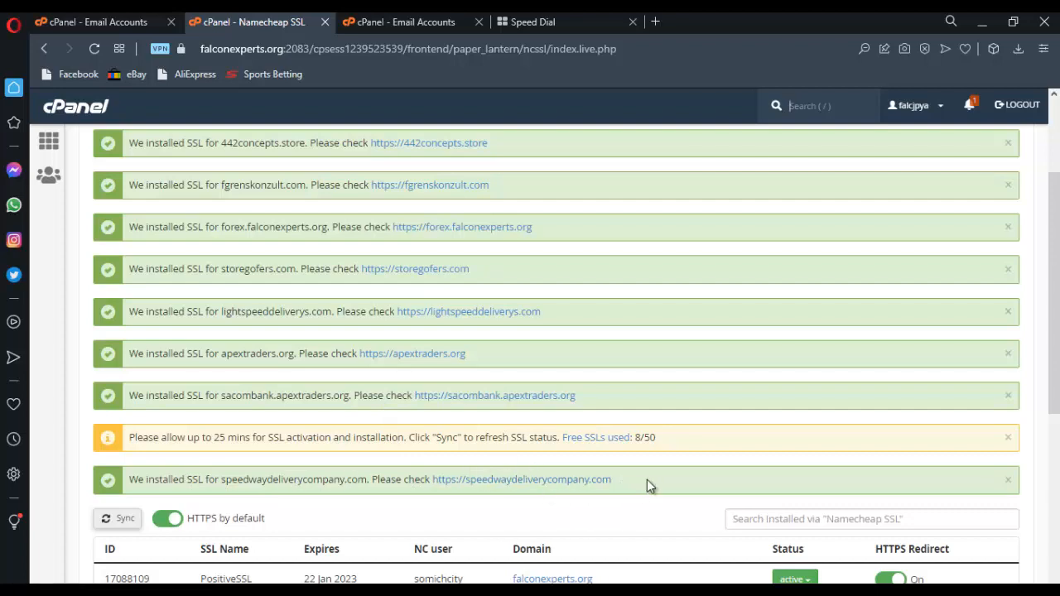
pyautogui.scroll(-2, 667, 486)
pyautogui.scroll(3, 668, 485)
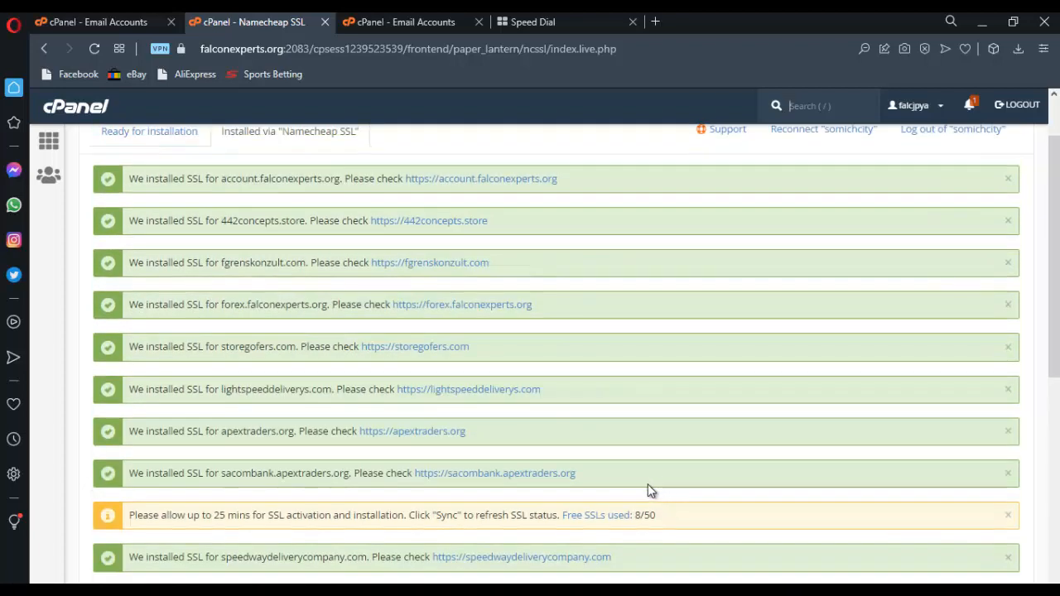
pyautogui.scroll(2, 356, 401)
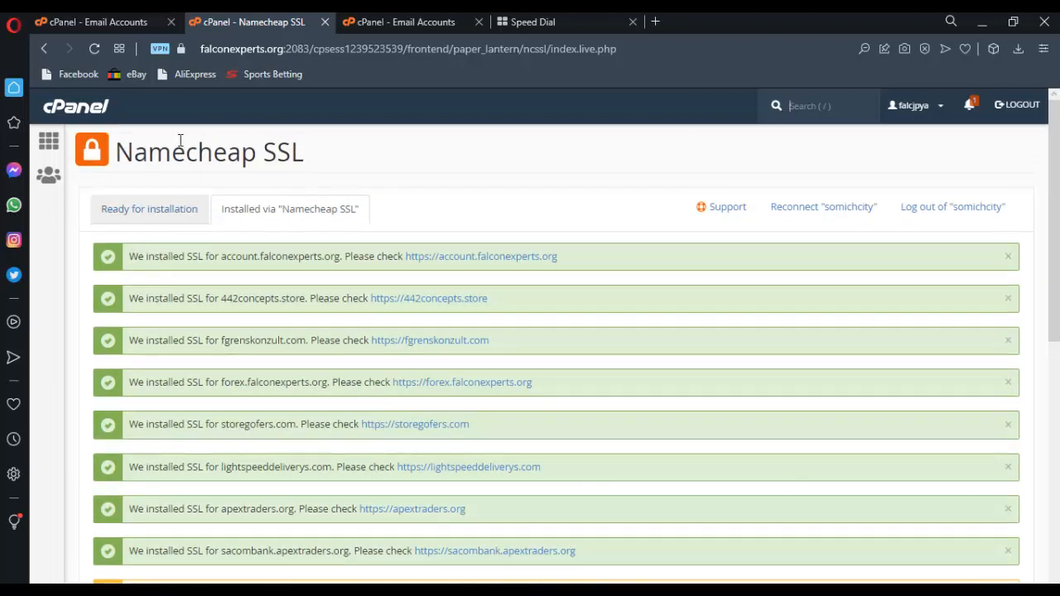